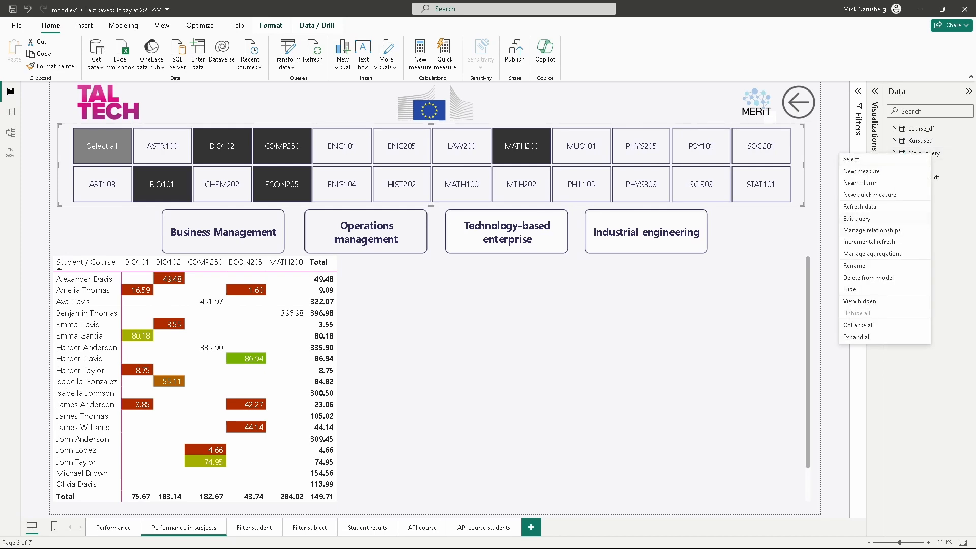
pyautogui.press('Escape')
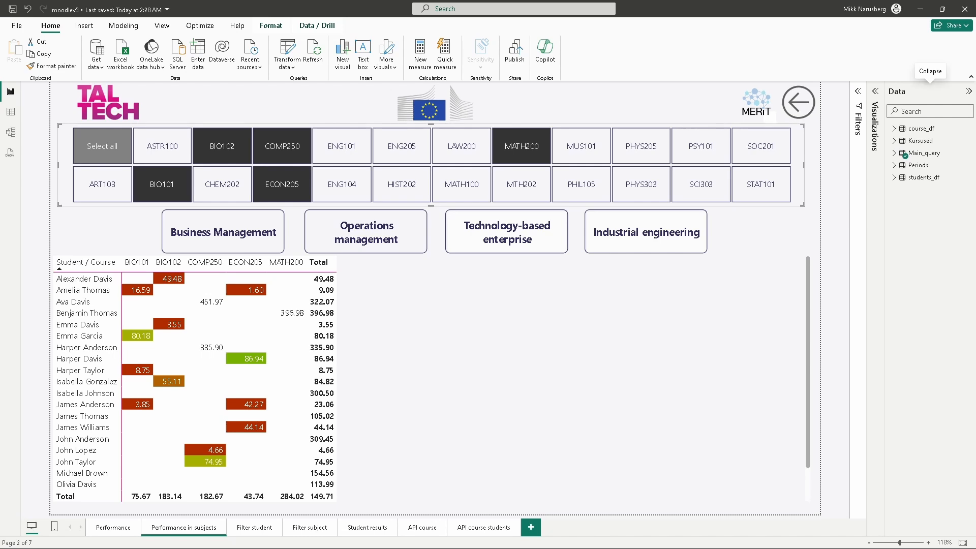
pyautogui.click(968, 92)
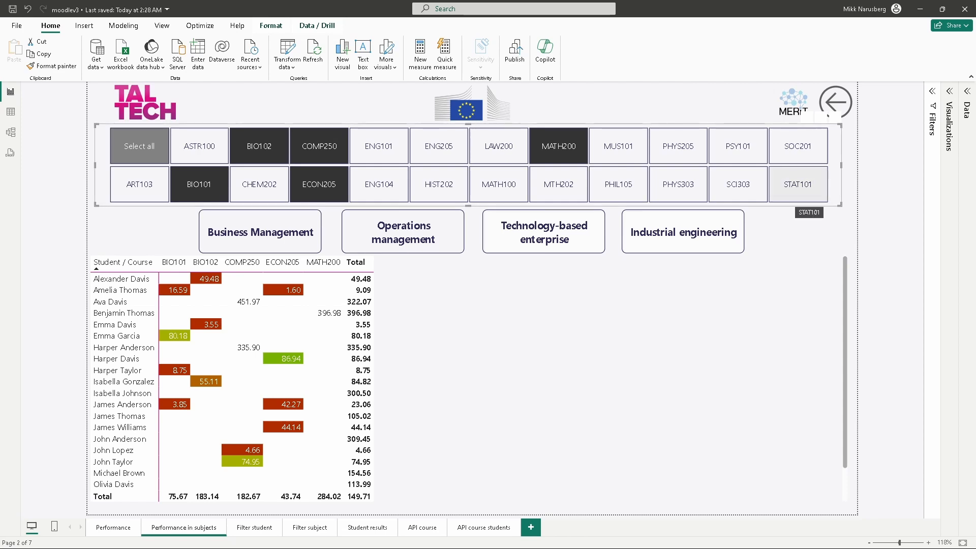
pyautogui.click(966, 311)
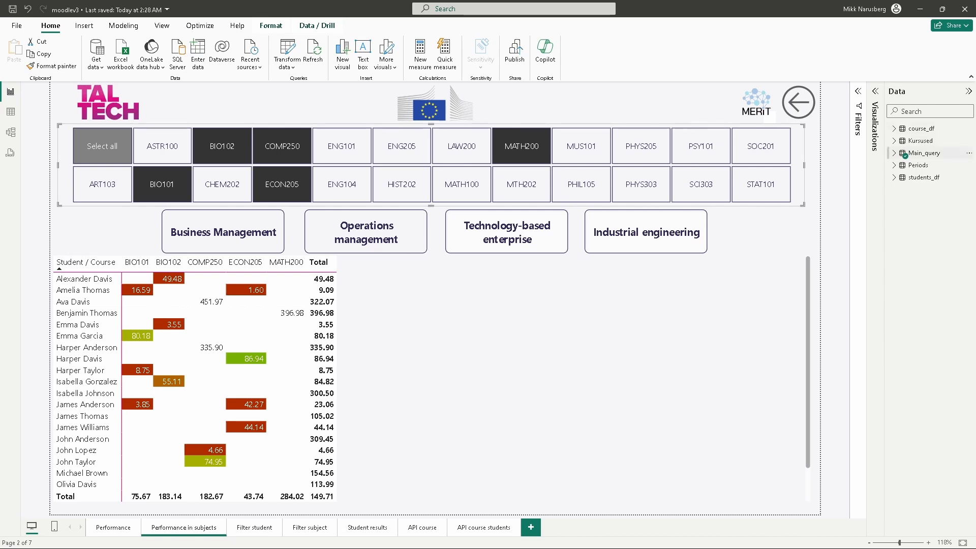
# Step: Open Main_query for query editing, examine the SQL statement in its Source step's settings, and return to the report
pyautogui.rightClick(905, 155)
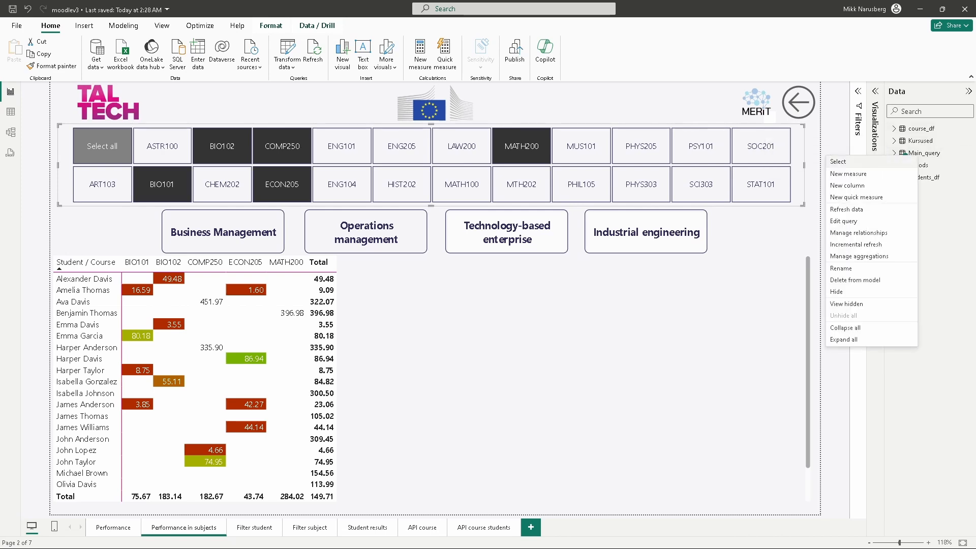
pyautogui.click(843, 222)
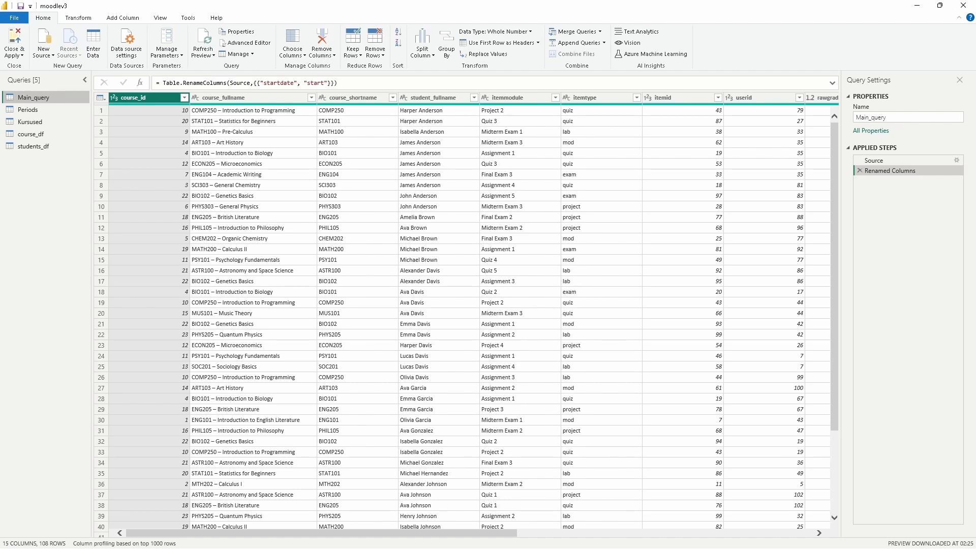
pyautogui.click(889, 161)
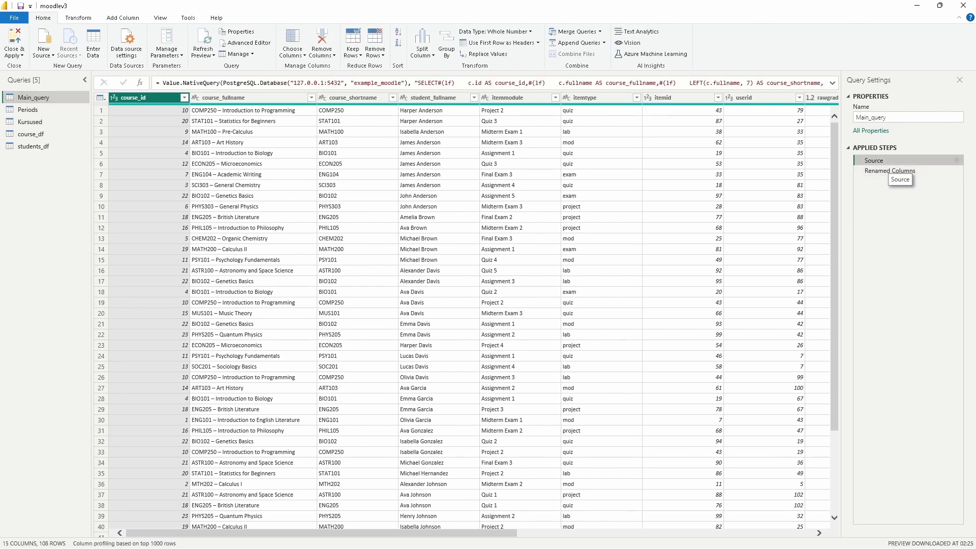
pyautogui.rightClick(887, 161)
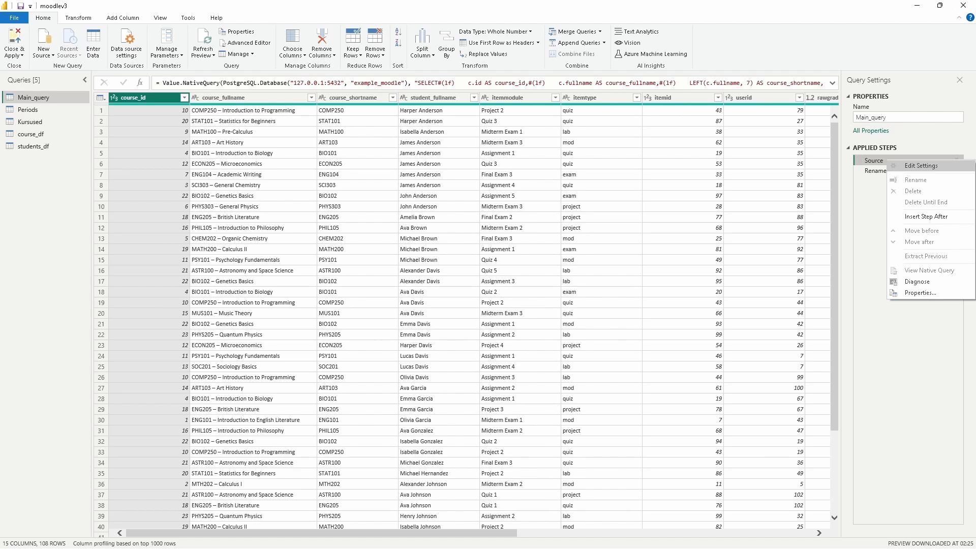
pyautogui.click(920, 165)
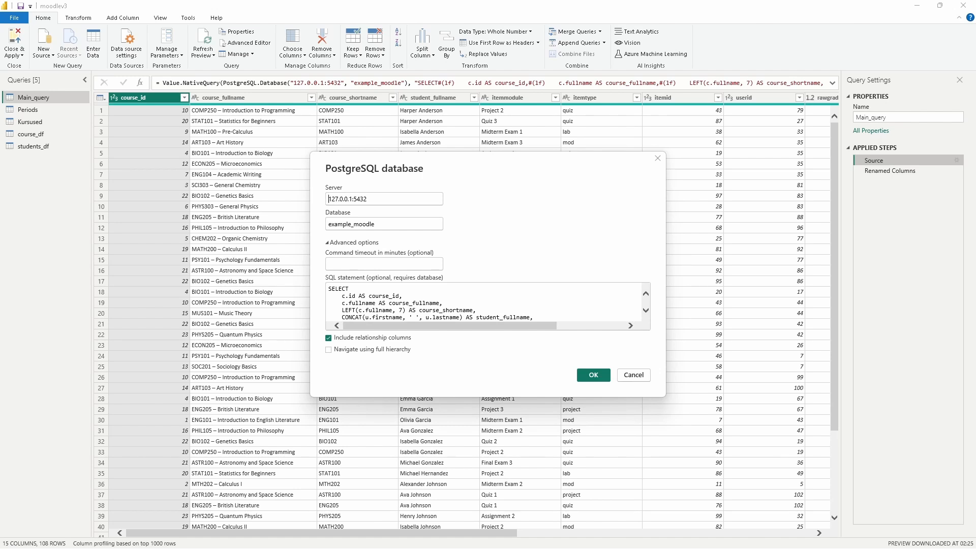
pyautogui.scroll(-15, 485, 302)
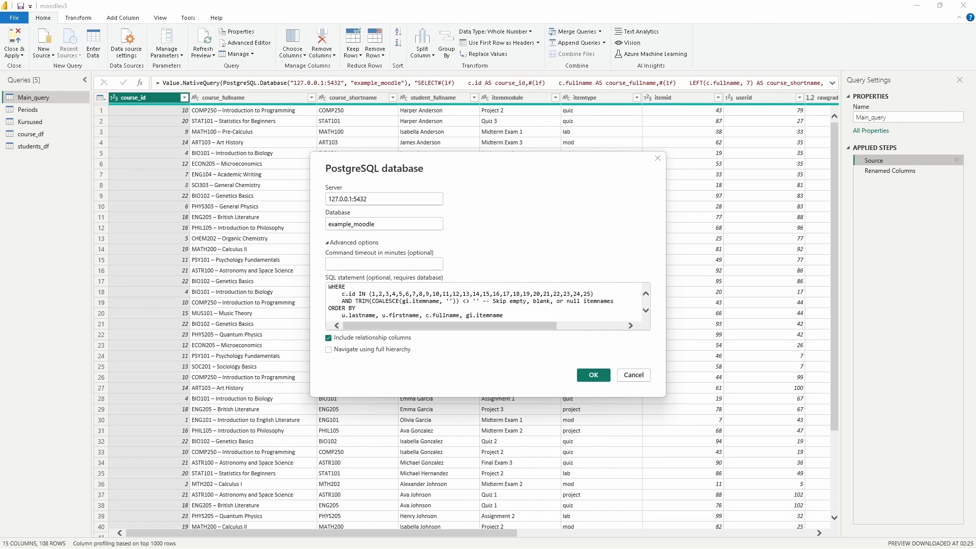
pyautogui.click(593, 374)
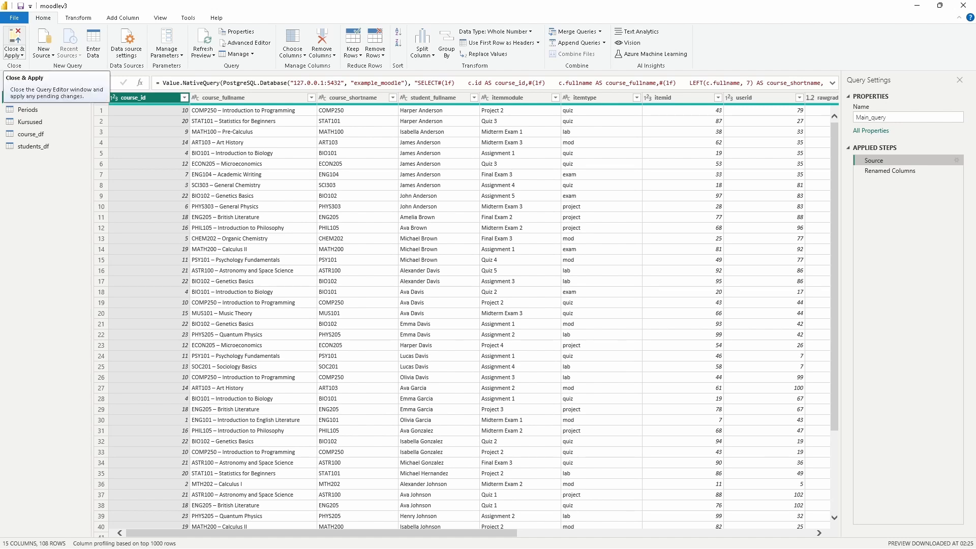
pyautogui.click(14, 38)
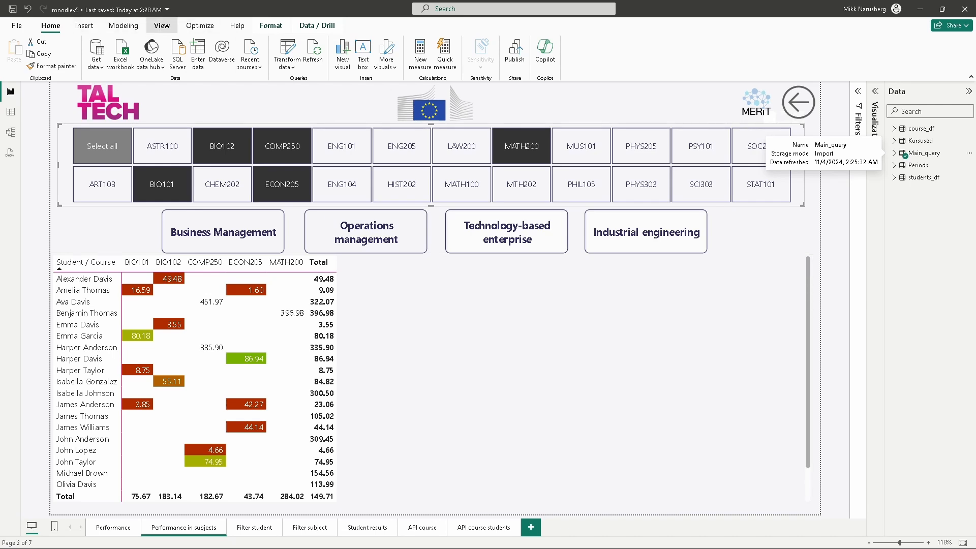
# Step: Show the bookmarks list and limit the course slicer to ASTR100, BIO102, COMP250, ENG101 and ENG205
pyautogui.click(162, 25)
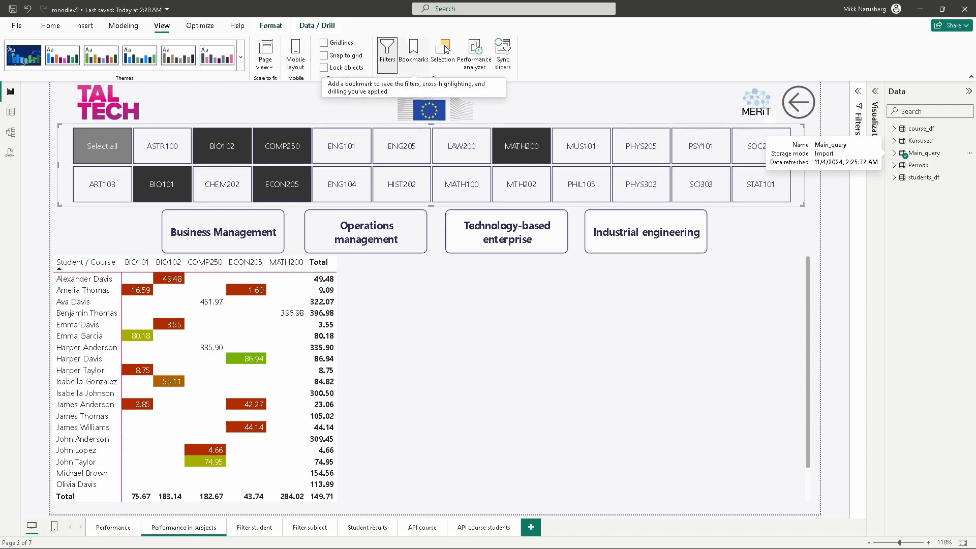
pyautogui.click(414, 51)
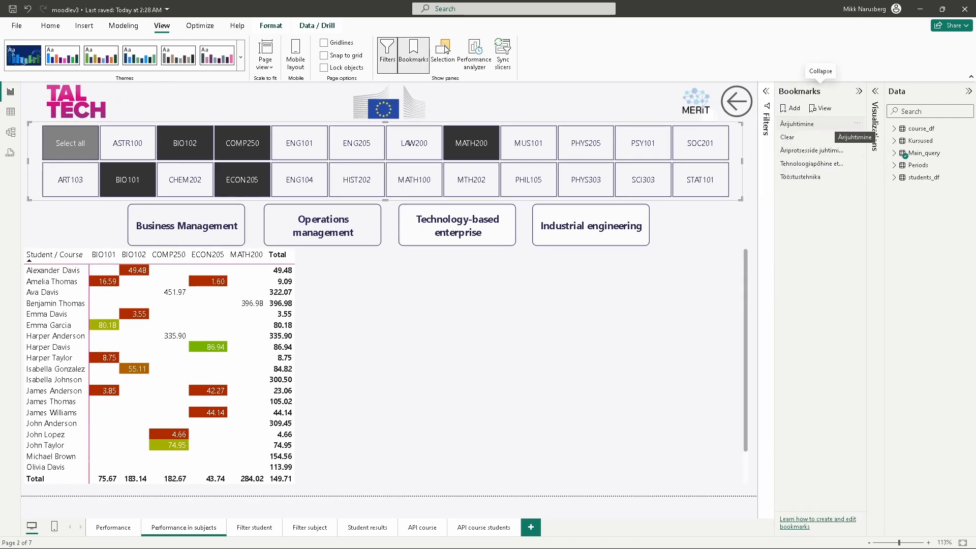
pyautogui.click(70, 143)
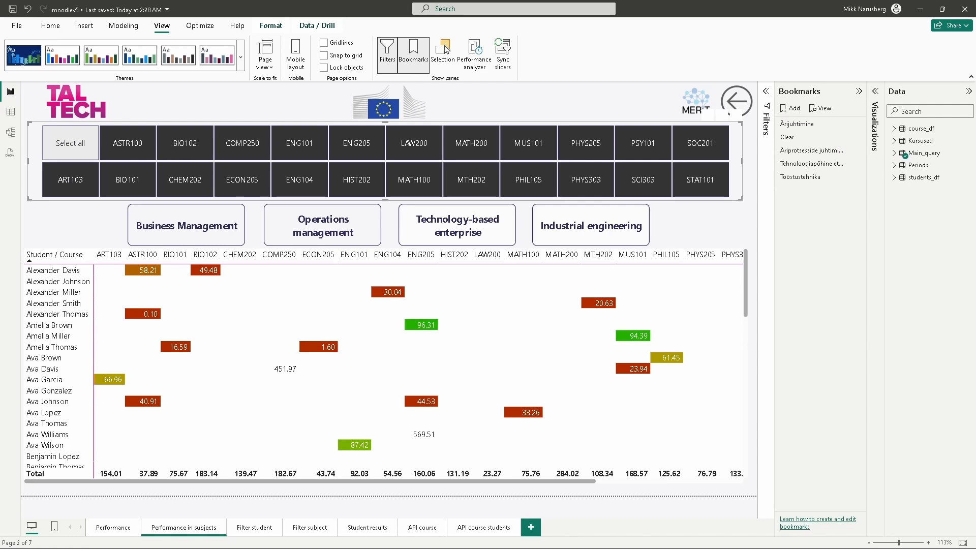
pyautogui.click(70, 143)
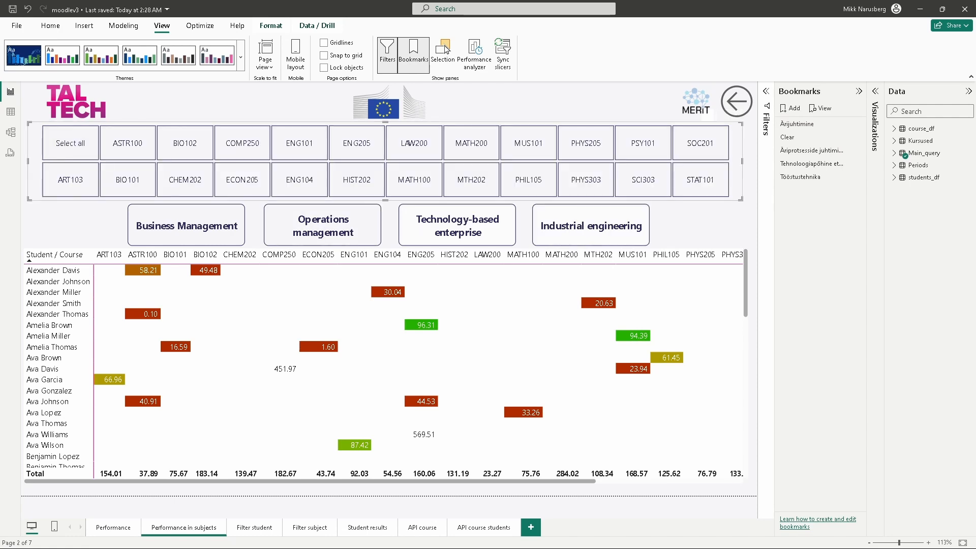
pyautogui.click(127, 143)
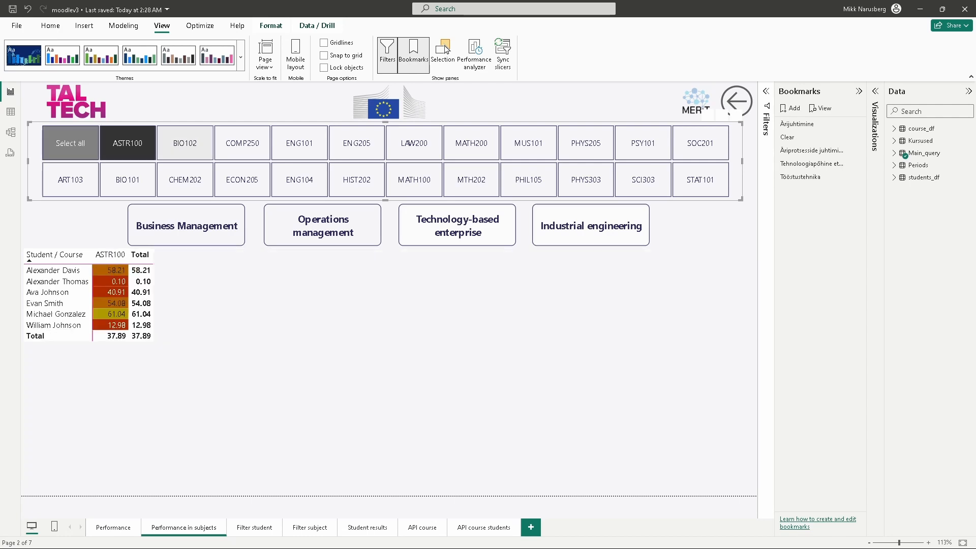
pyautogui.click(184, 144)
pyautogui.click(242, 143)
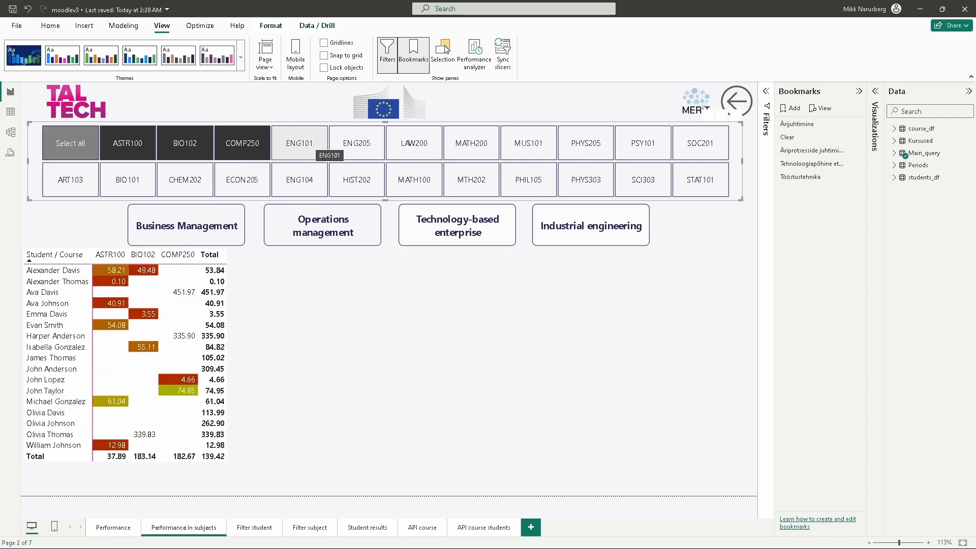
pyautogui.click(299, 143)
pyautogui.click(357, 143)
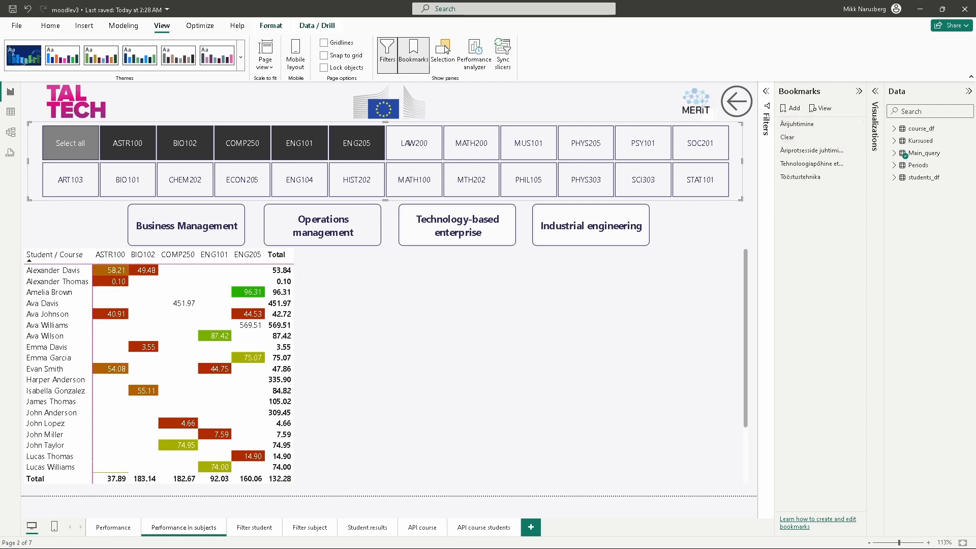
# Step: Add a bookmark of the current course selection and name it "Example button"
pyautogui.click(790, 108)
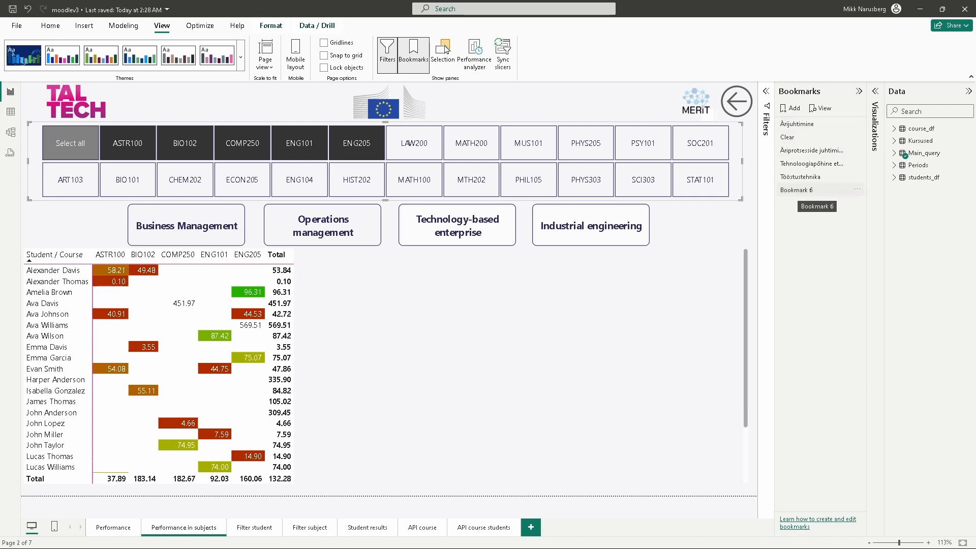
pyautogui.rightClick(791, 192)
pyautogui.click(816, 210)
pyautogui.write('Example button')
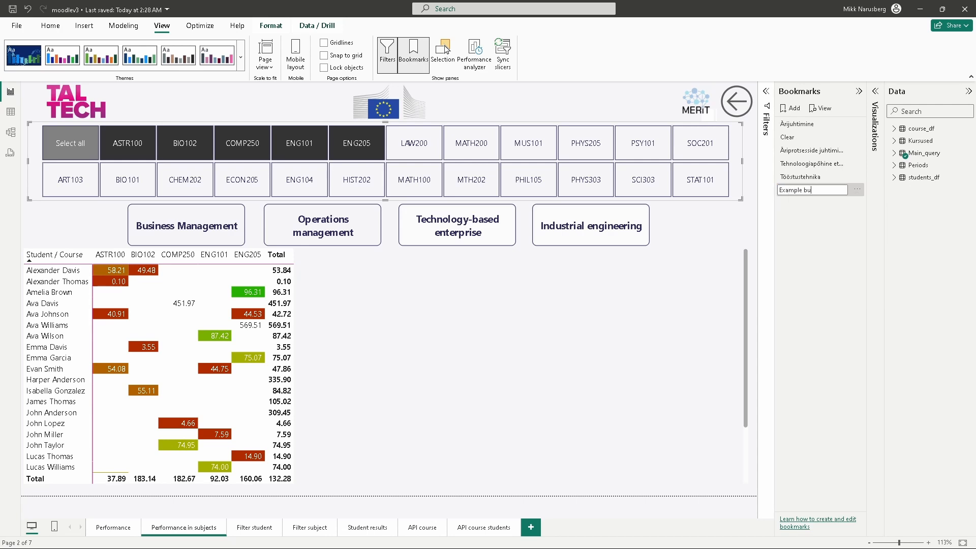
pyautogui.press('Return')
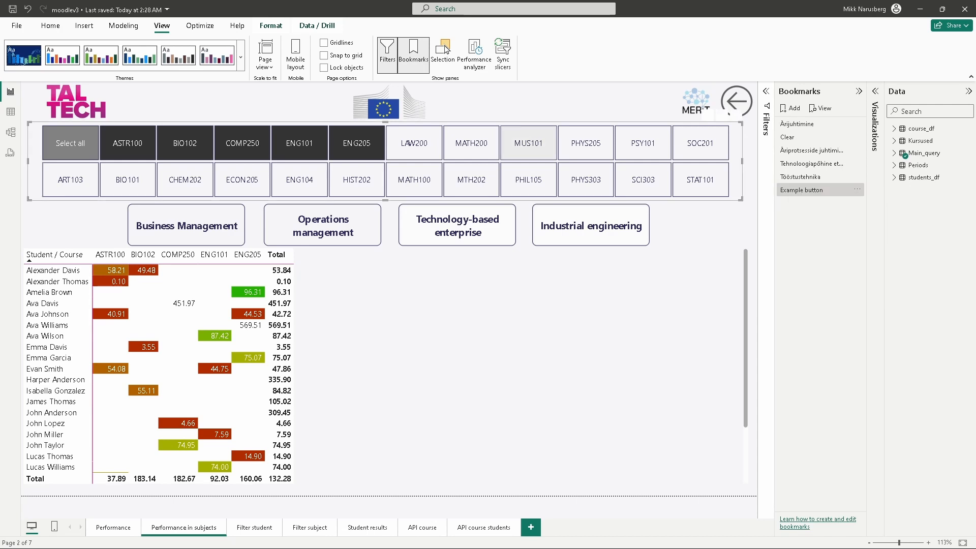
# Step: Set the Business Management button's bookmark action to the "Example button" bookmark
pyautogui.click(187, 226)
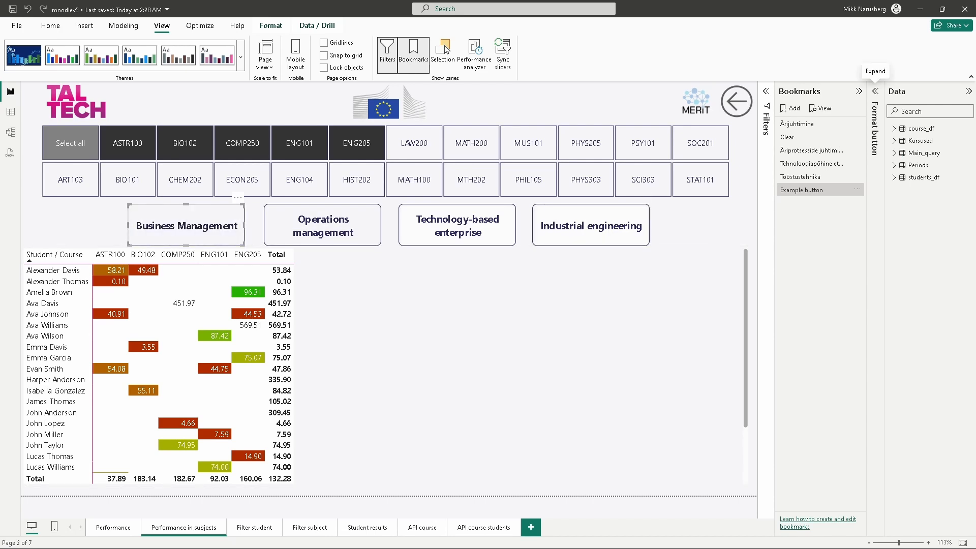
pyautogui.click(874, 91)
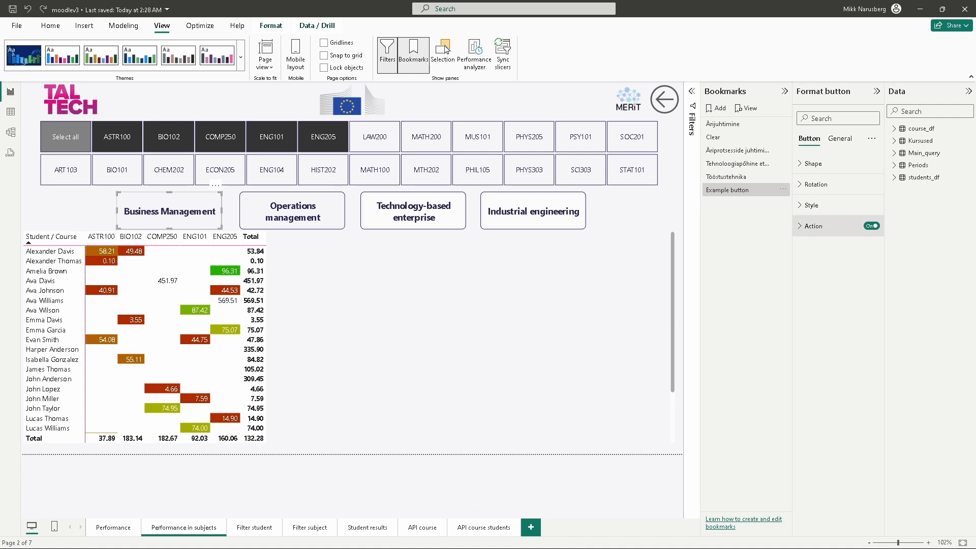
pyautogui.click(813, 226)
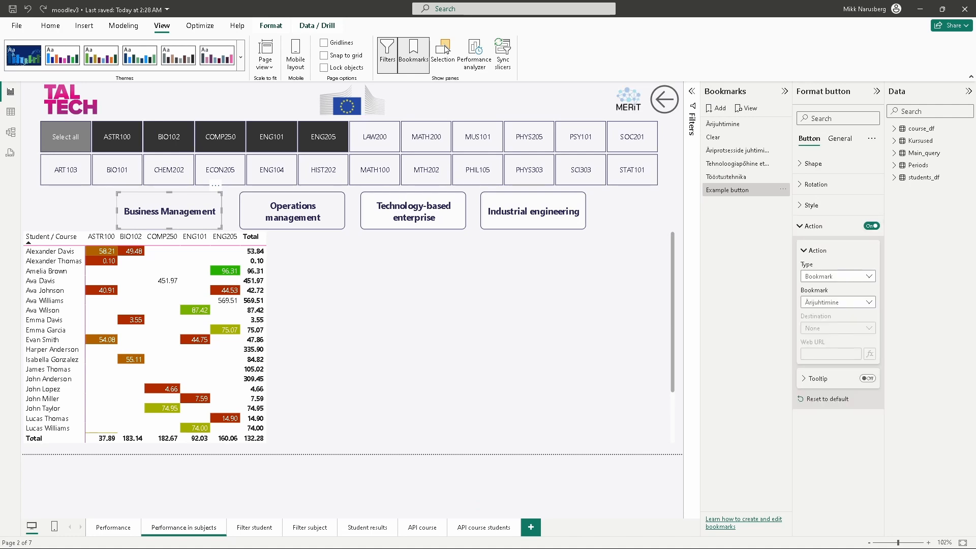
pyautogui.click(837, 302)
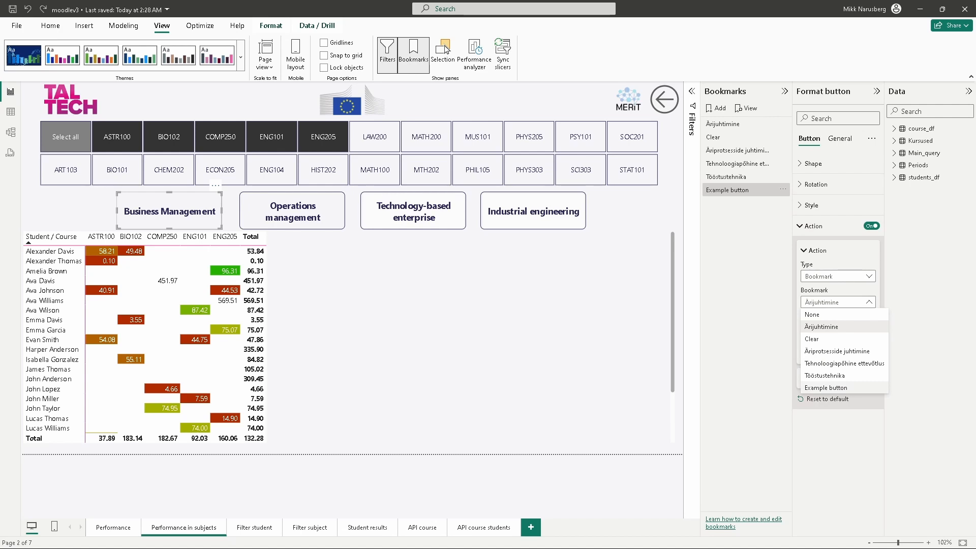
pyautogui.click(826, 387)
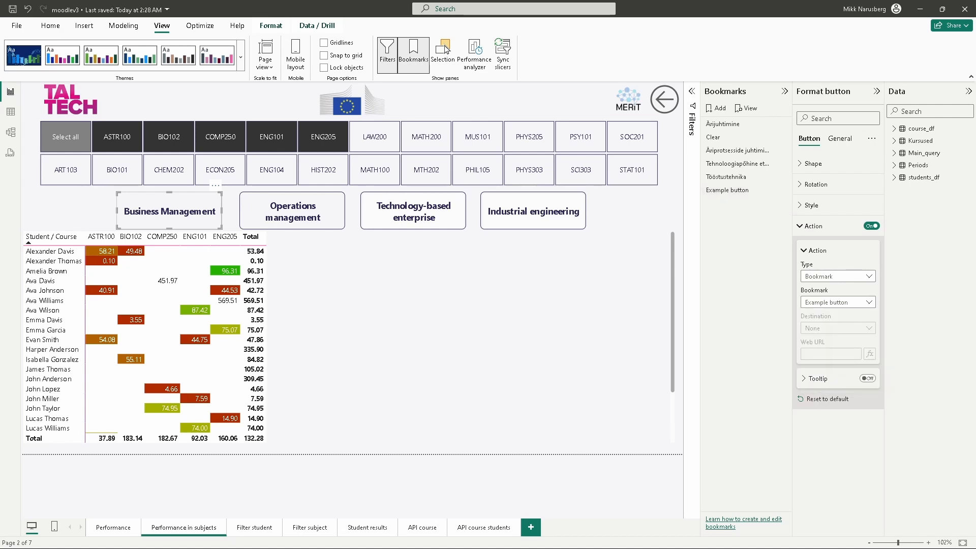
# Step: Test the bookmark buttons by alternating Operations management and Industrial engineering with Business Management, ending on Business Management
pyautogui.keyDown('ctrl'); pyautogui.click(292, 211); pyautogui.keyUp('ctrl')
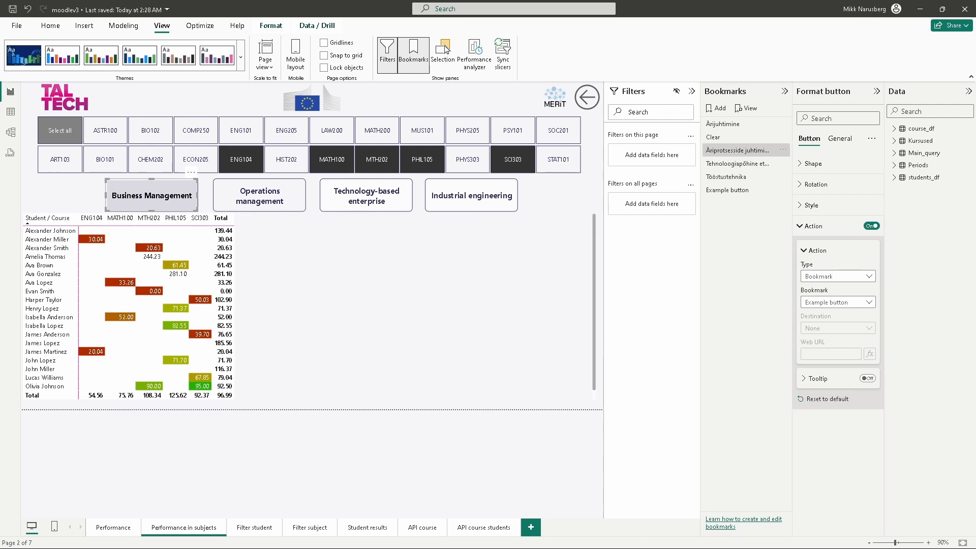
pyautogui.keyDown('ctrl'); pyautogui.click(151, 195); pyautogui.keyUp('ctrl')
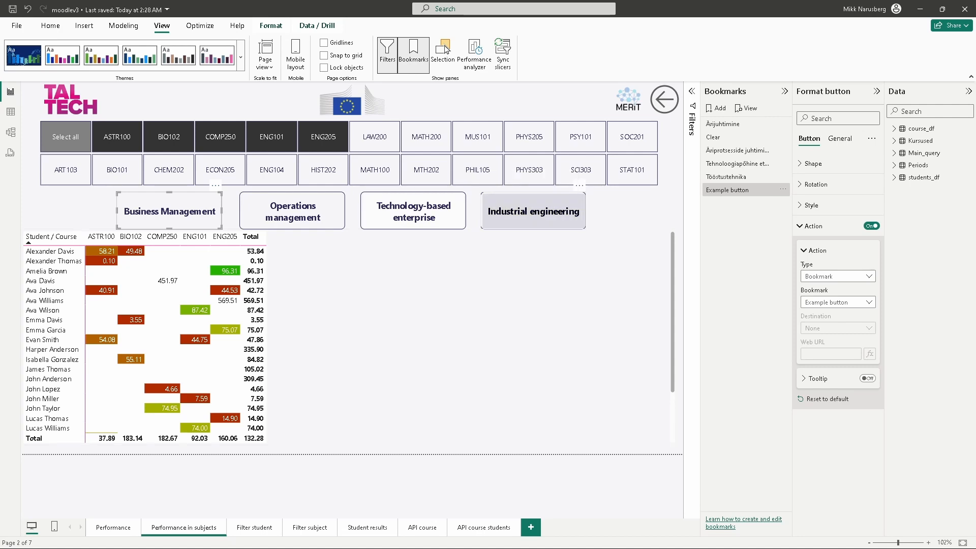
pyautogui.keyDown('ctrl'); pyautogui.click(533, 211); pyautogui.keyUp('ctrl')
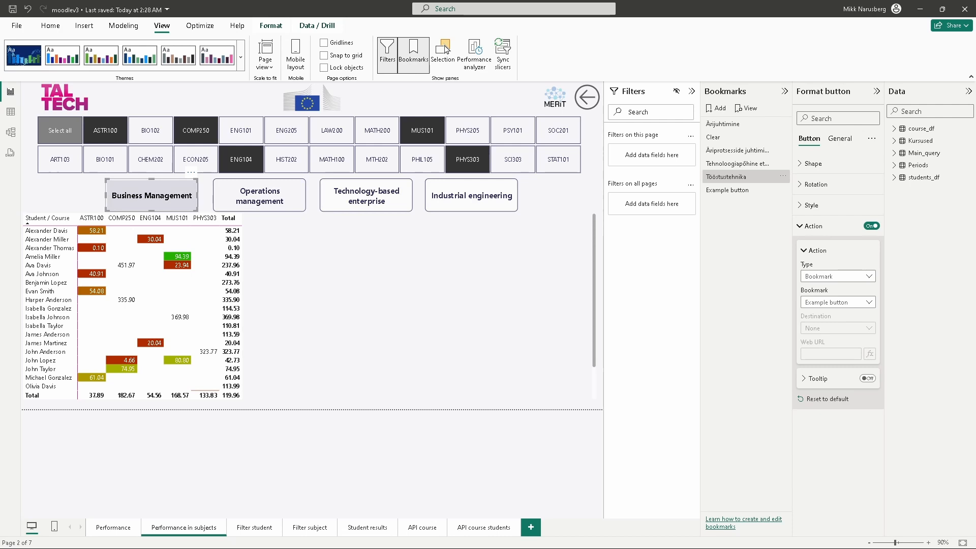
pyautogui.keyDown('ctrl'); pyautogui.click(152, 196); pyautogui.keyUp('ctrl')
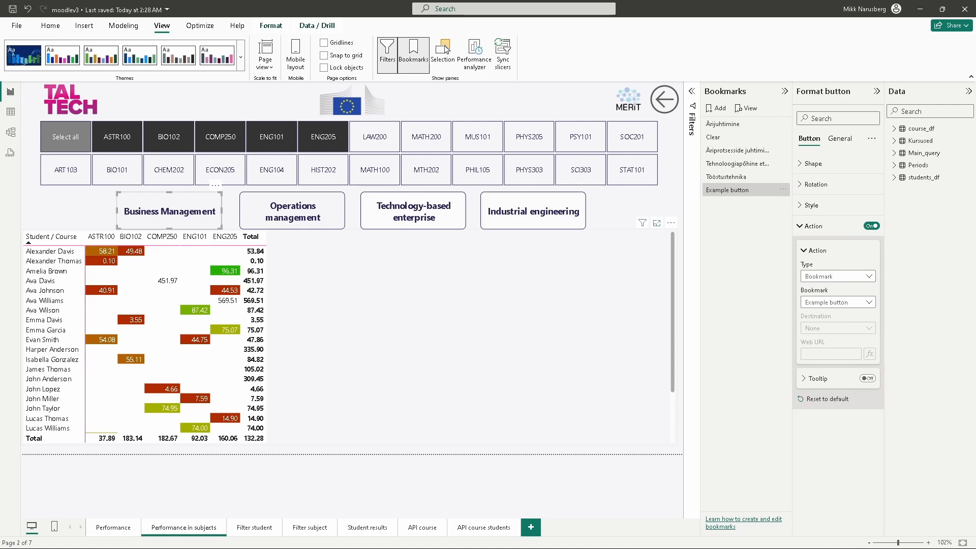
# Step: Go to the Performance page and look through the periods offered by the Choose period slicer
pyautogui.click(113, 528)
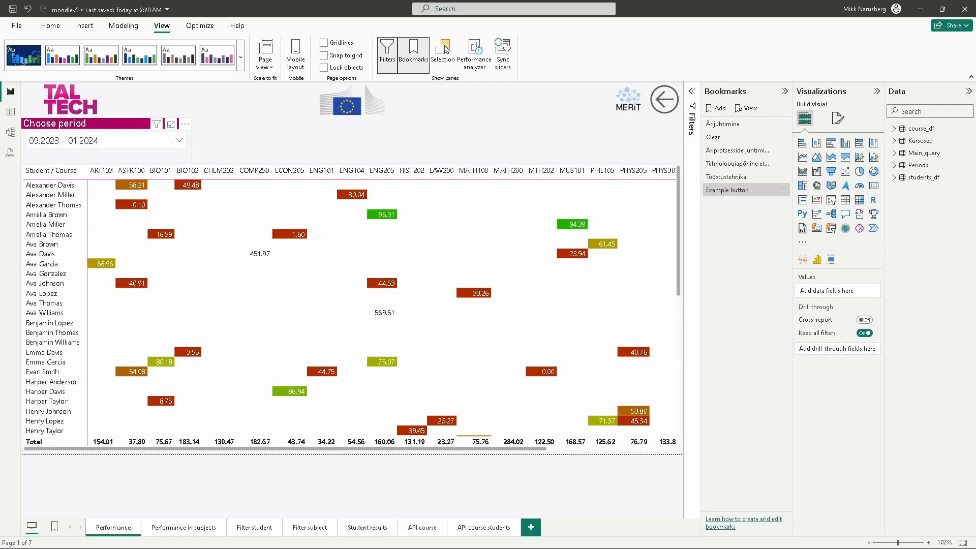
pyautogui.click(179, 140)
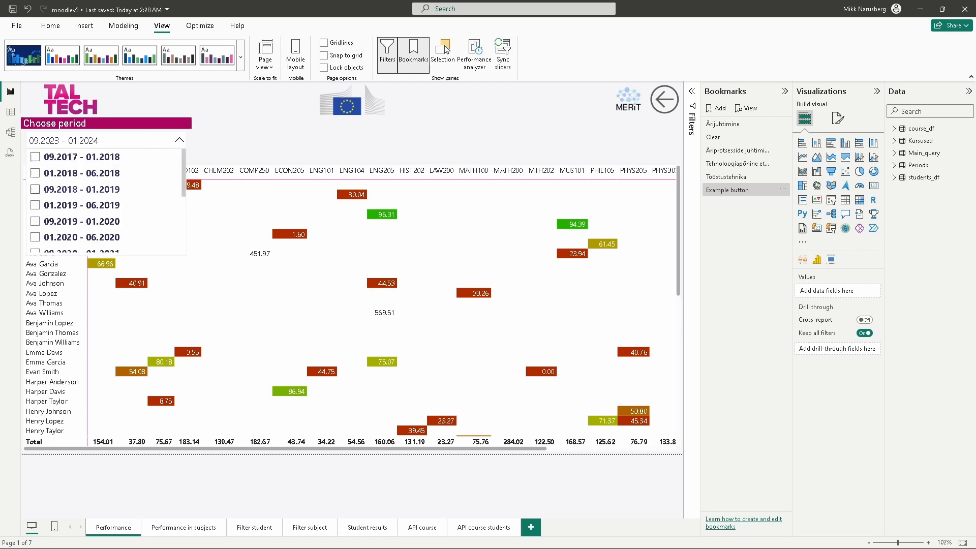
pyautogui.click(179, 140)
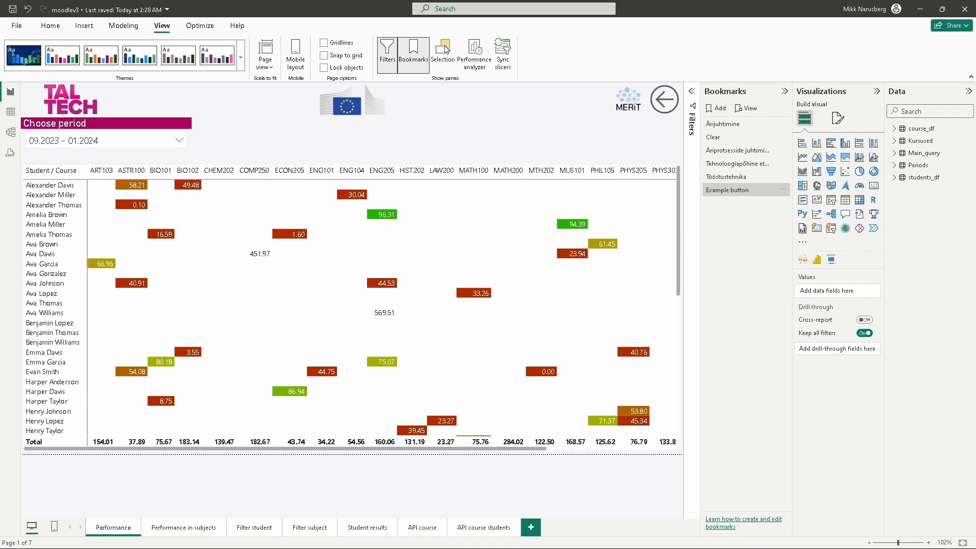
# Step: Open the Periods table's query for editing
pyautogui.click(918, 165)
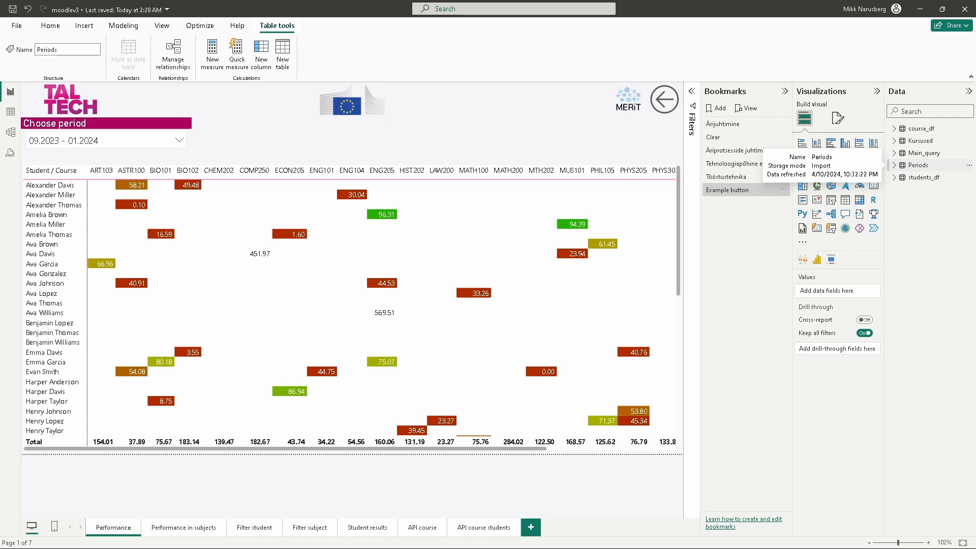
pyautogui.rightClick(915, 166)
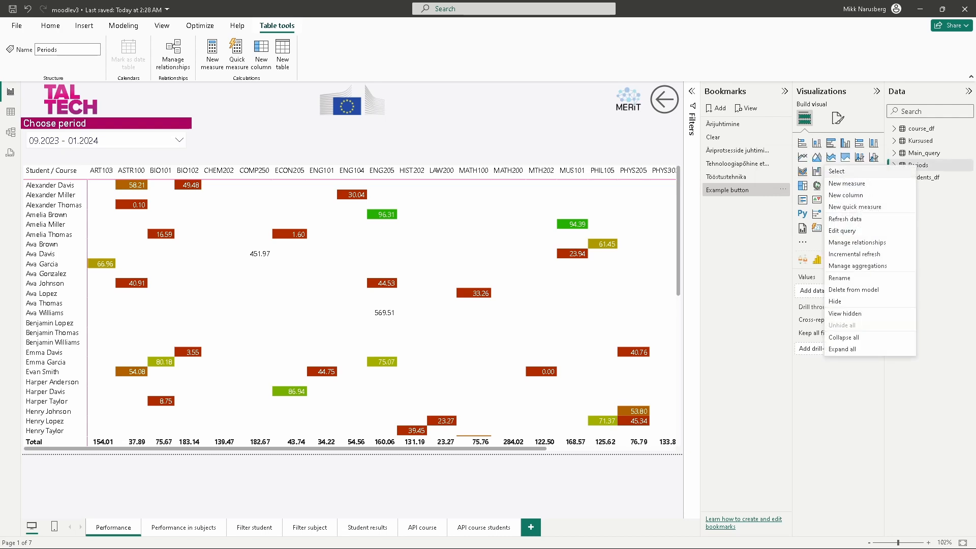
pyautogui.click(842, 230)
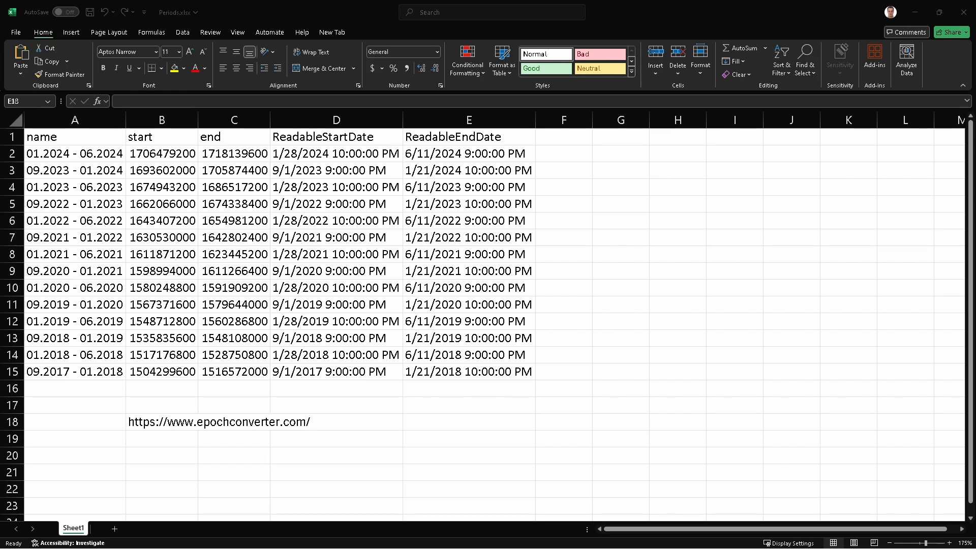
# Step: In Excel, examine the period names, start and end timestamps and the epoch converter link in Periods.xlsx
pyautogui.click(75, 153)
pyautogui.click(162, 153)
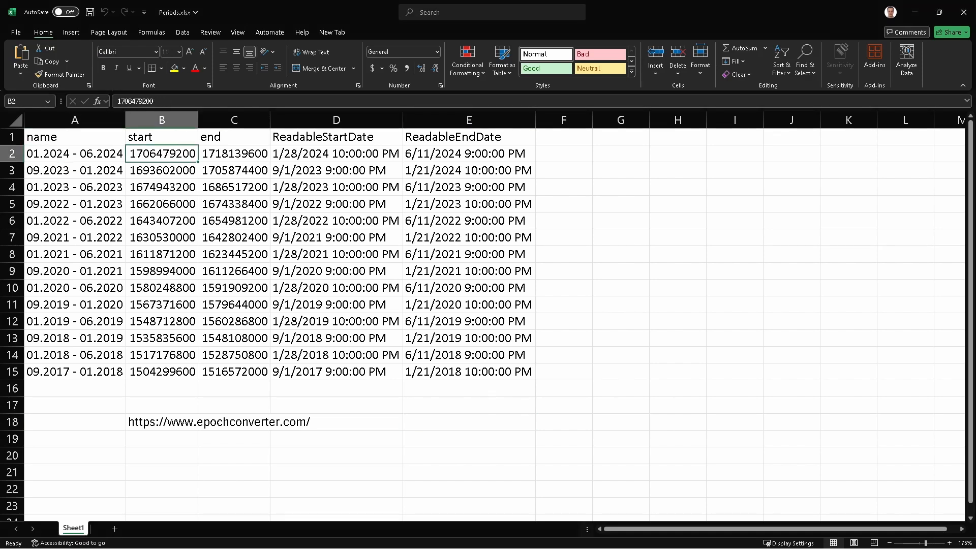
pyautogui.click(234, 153)
pyautogui.click(162, 170)
pyautogui.click(234, 170)
pyautogui.click(197, 422)
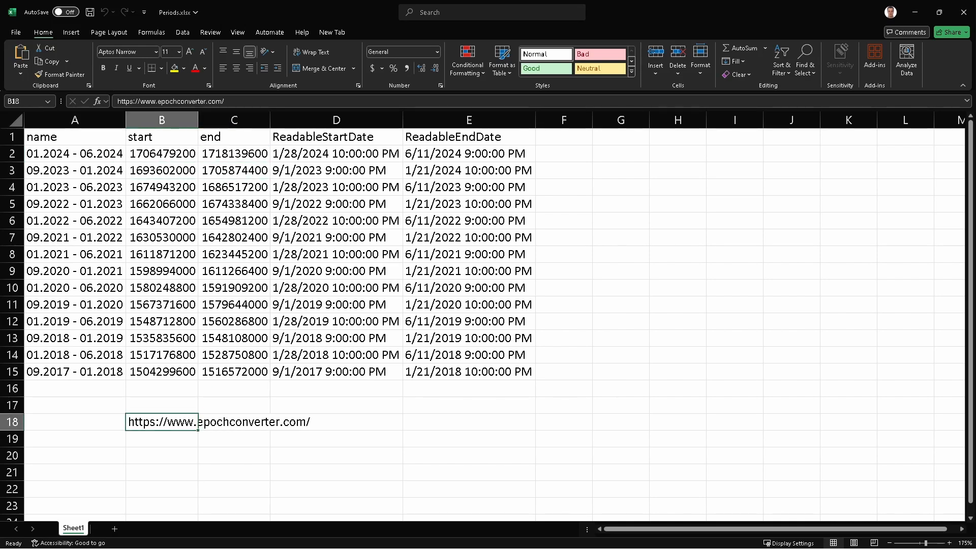
pyautogui.click(336, 388)
# Step: Switch back to Power BI, confirm Periods.xlsx as the Periods query's source workbook, and close the query editor with the changes applied
pyautogui.hotkey('alt', 'Tab')
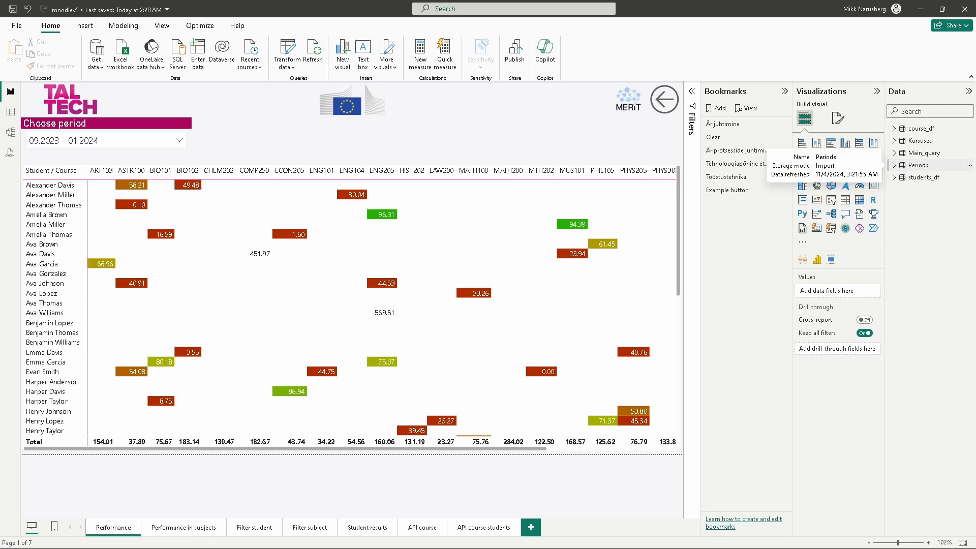
pyautogui.rightClick(915, 165)
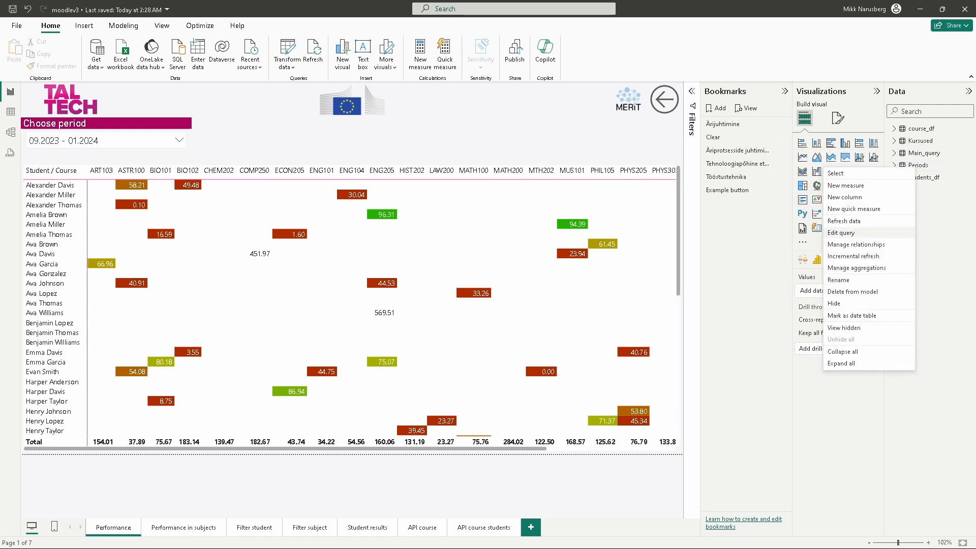
pyautogui.click(841, 233)
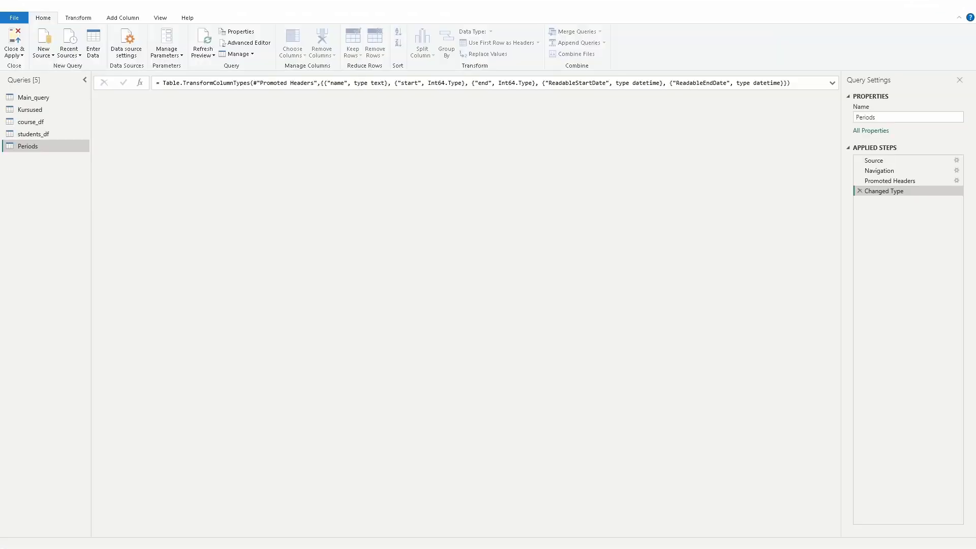
pyautogui.click(874, 160)
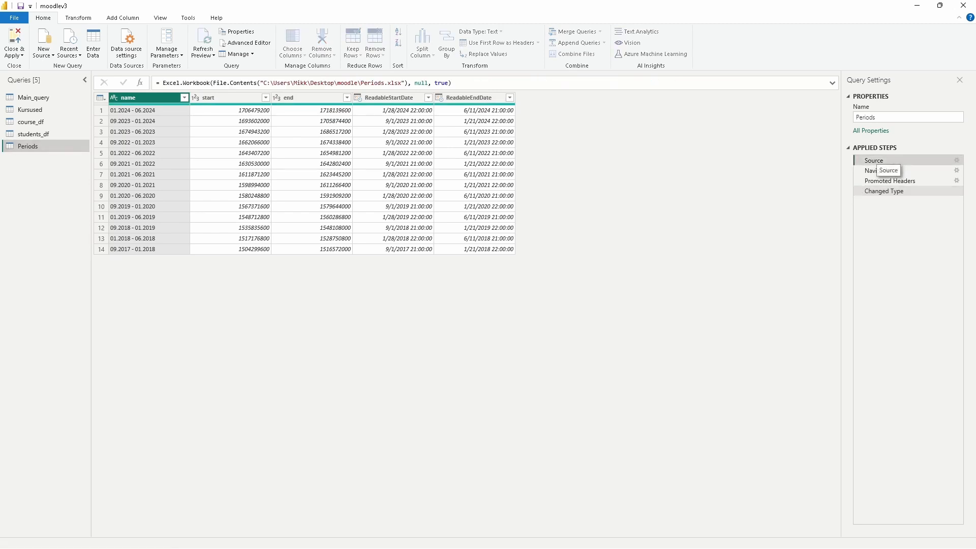
pyautogui.rightClick(875, 159)
pyautogui.click(895, 163)
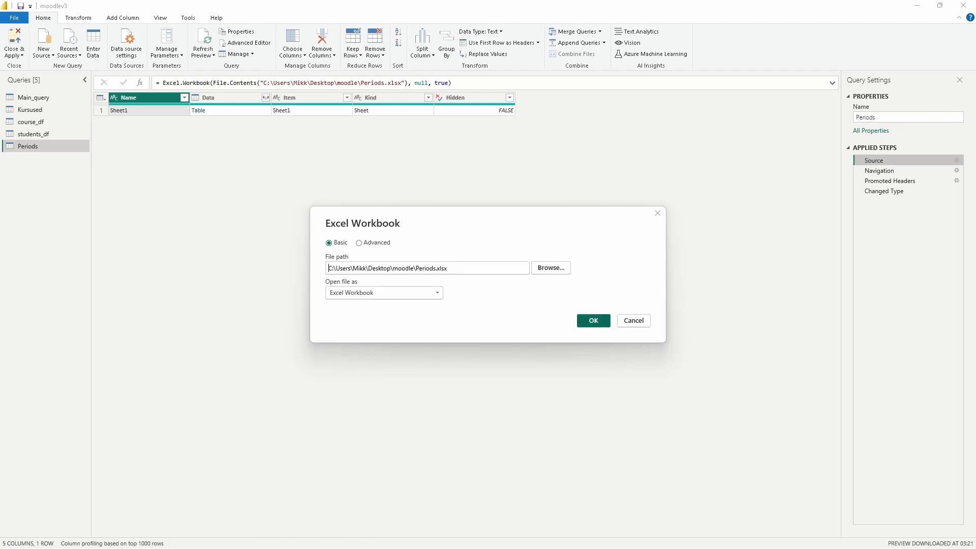
pyautogui.click(593, 321)
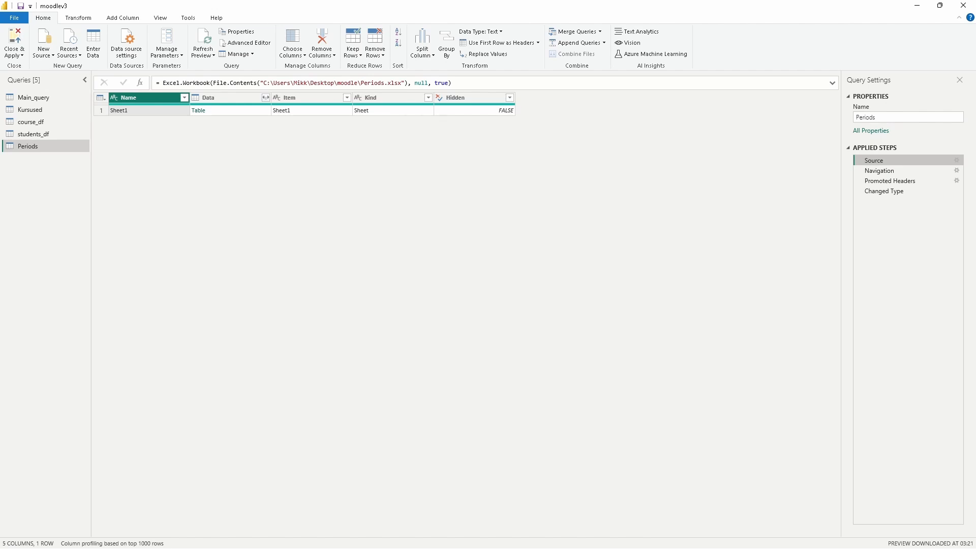
pyautogui.click(14, 38)
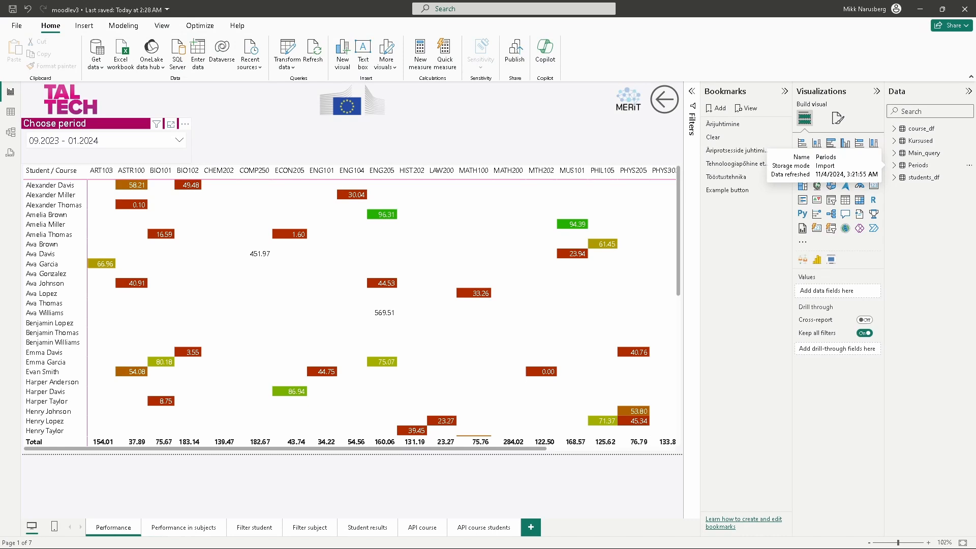
# Step: Refresh the Periods table's data and test the Choose period slicer with 09.2022 - 01.2023, ending on 09.2023 - 01.2024
pyautogui.rightClick(911, 166)
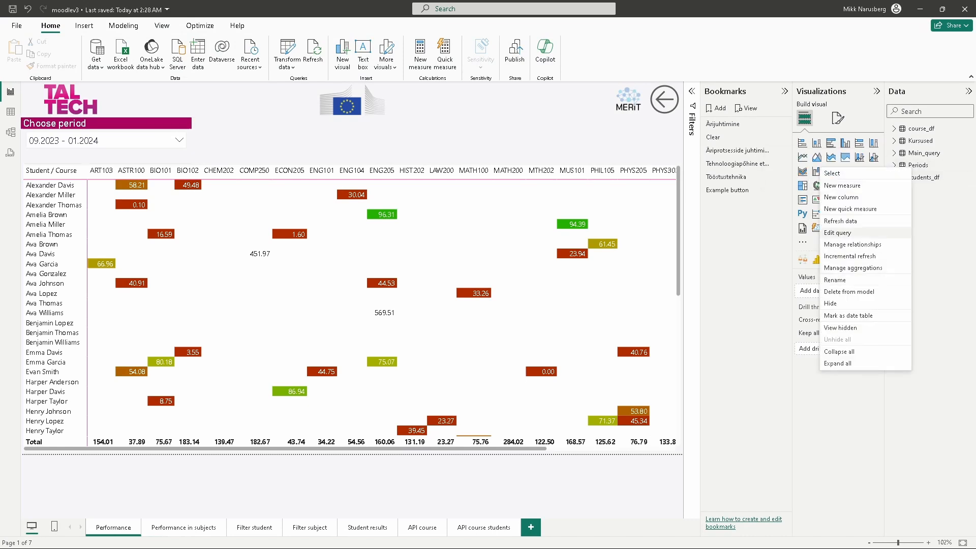
pyautogui.click(840, 220)
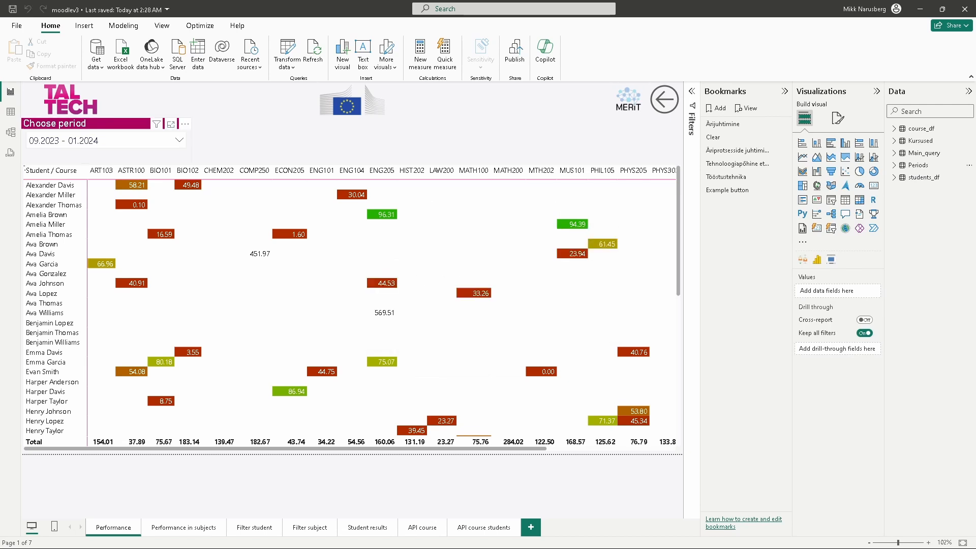
pyautogui.click(179, 141)
pyautogui.scroll(-3, 112, 214)
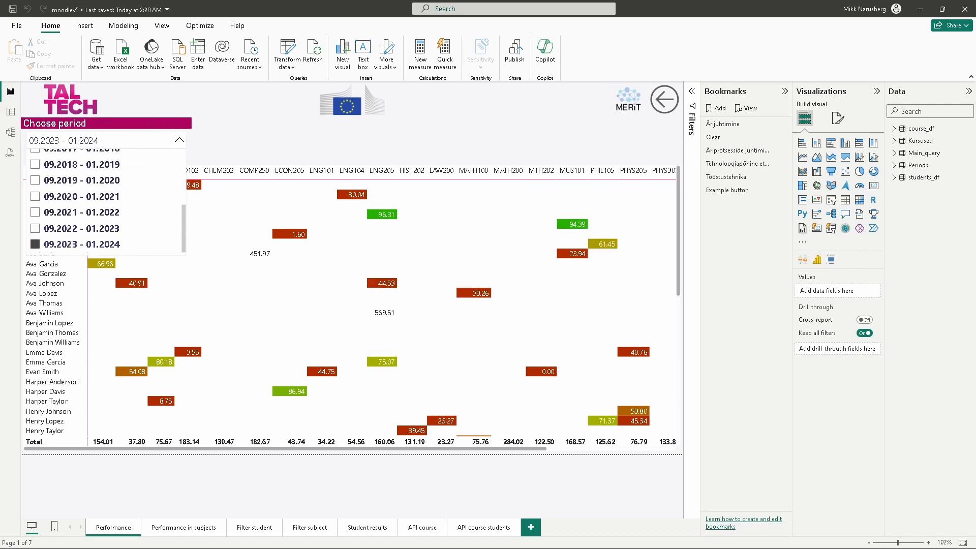
pyautogui.click(82, 228)
pyautogui.click(82, 244)
pyautogui.click(179, 140)
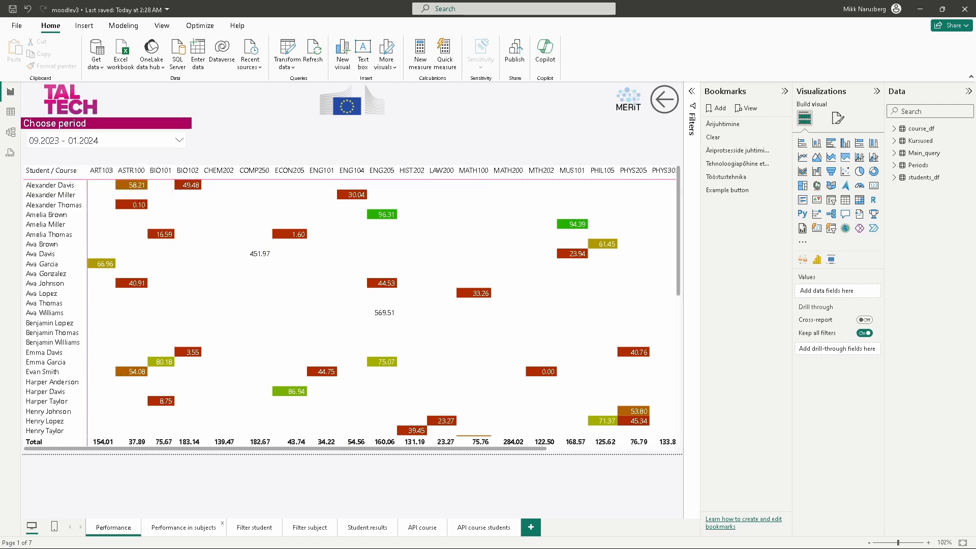
# Step: Go to the Performance in subjects page and look at the Main_query table's available commands
pyautogui.click(183, 527)
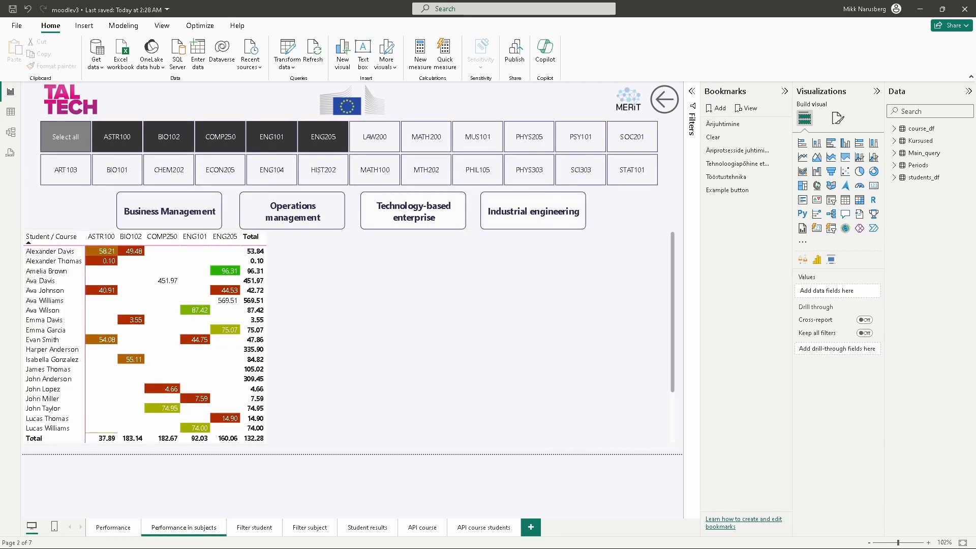
pyautogui.rightClick(922, 153)
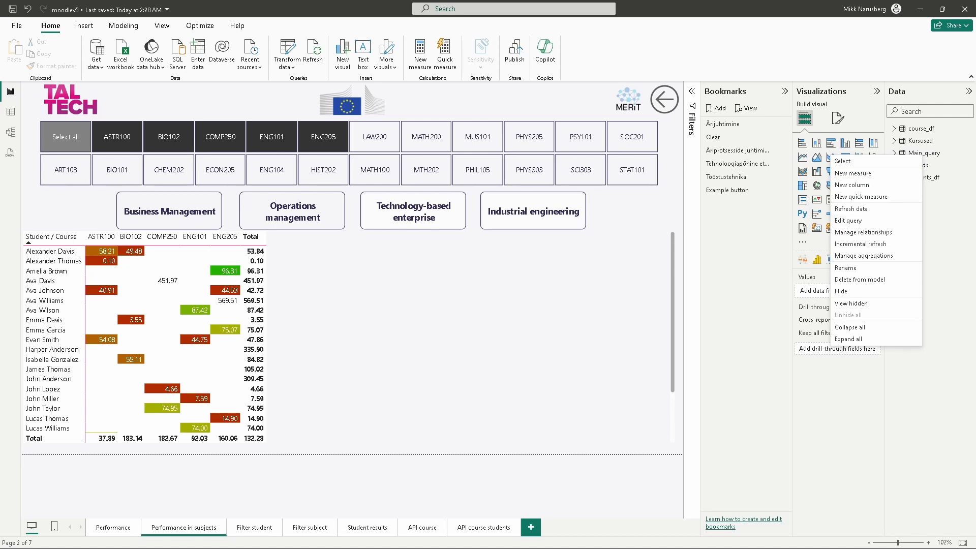
pyautogui.press('Escape')
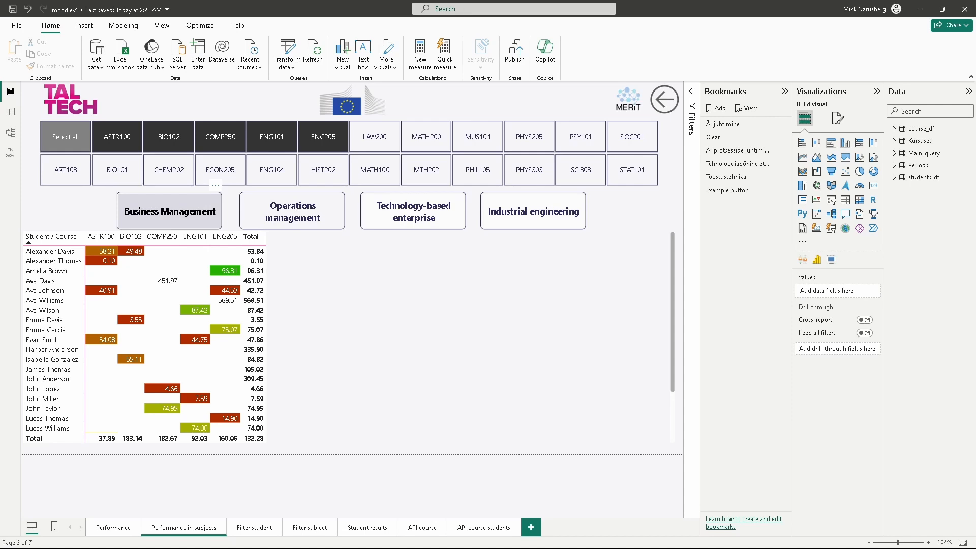
# Step: Hide the list of bookmarks and show it again
pyautogui.click(161, 25)
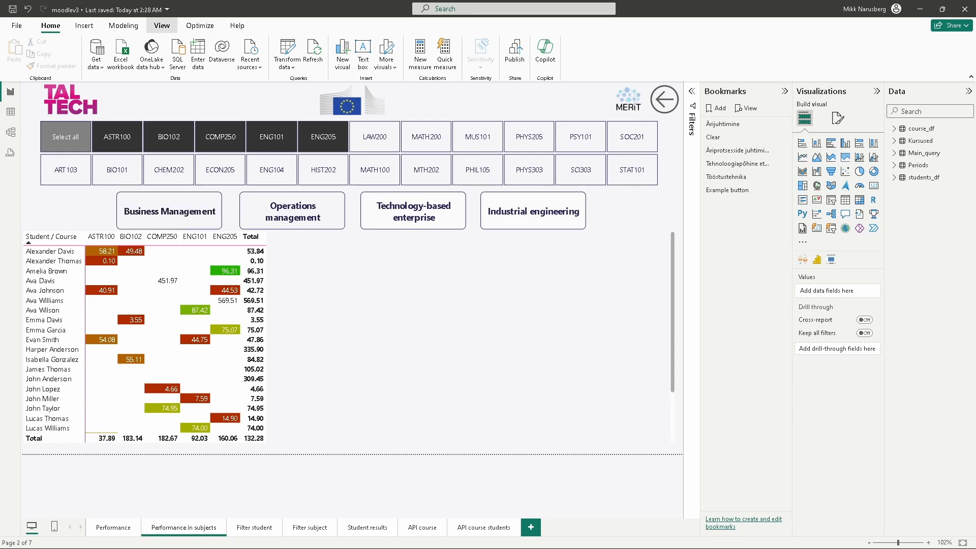
pyautogui.click(413, 50)
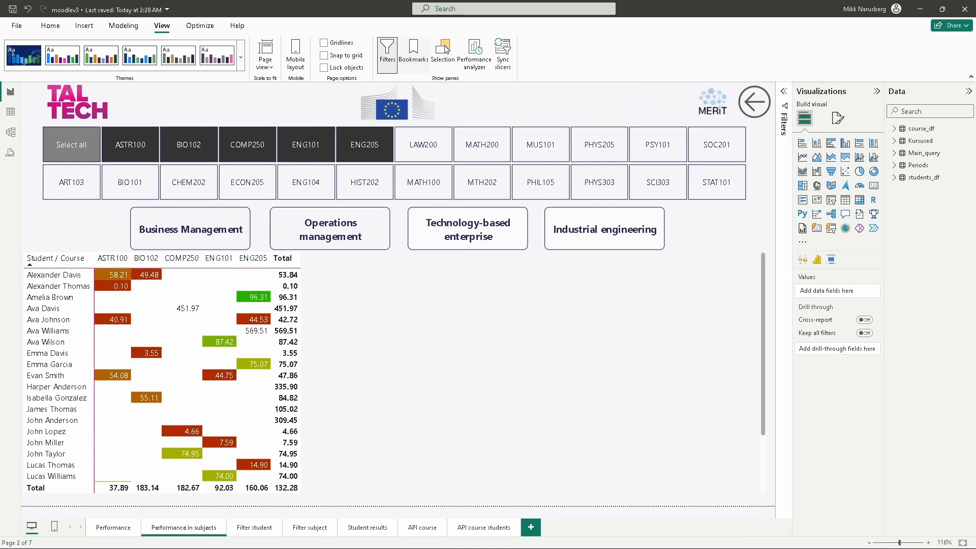
pyautogui.click(413, 51)
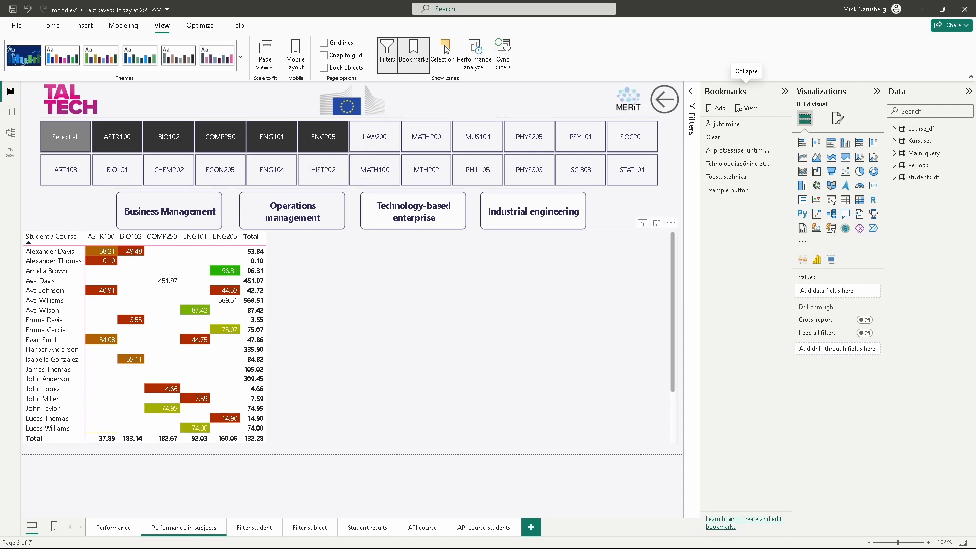
# Step: Go to the Performance page and look at the Periods table's query editing option
pyautogui.click(113, 527)
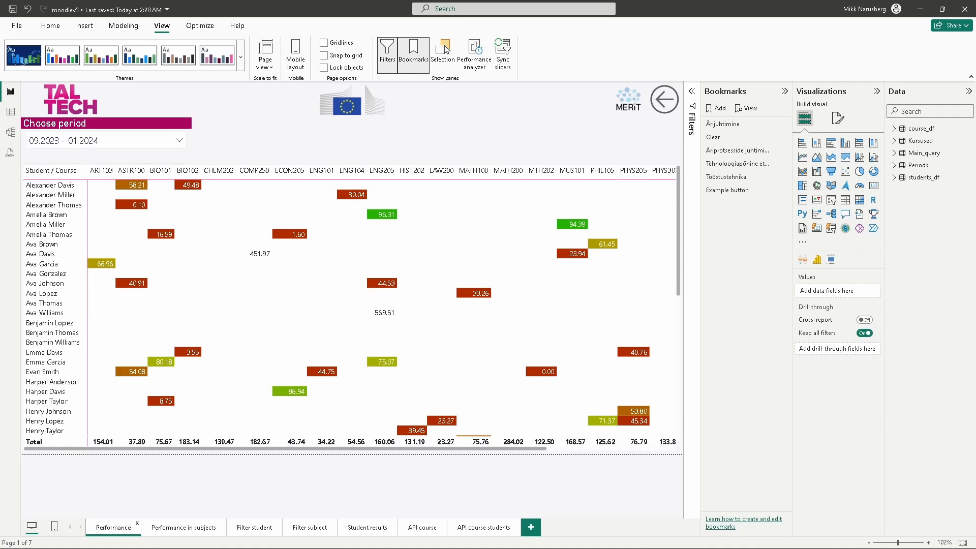
pyautogui.rightClick(922, 165)
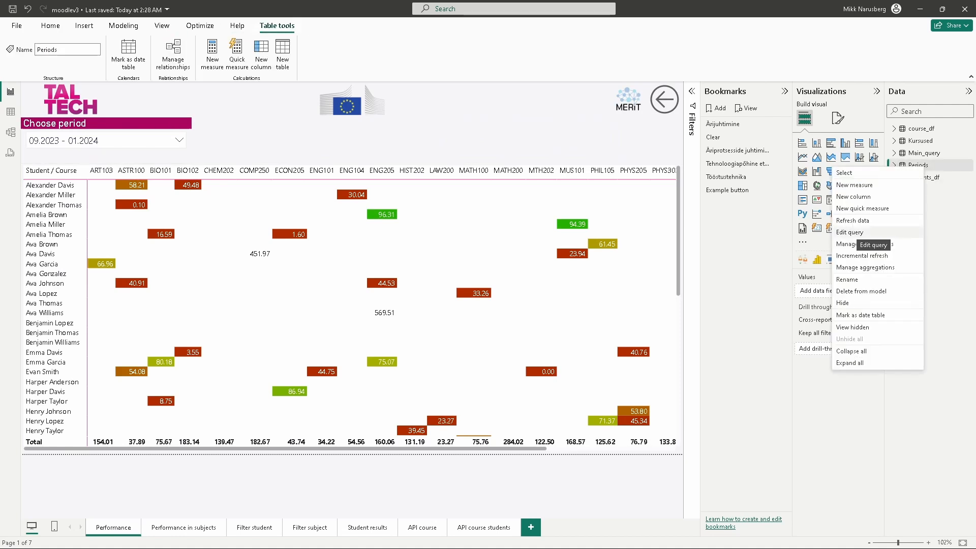
pyautogui.click(850, 232)
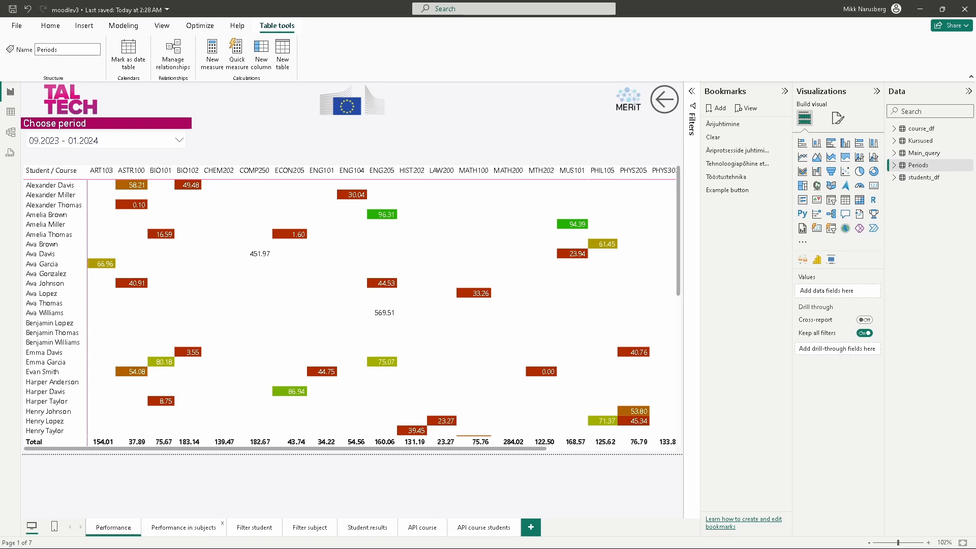
# Step: Return to the Performance in subjects page and point out the Operations management and Technology-based enterprise buttons
pyautogui.click(184, 528)
pyautogui.click(292, 210)
pyautogui.click(414, 211)
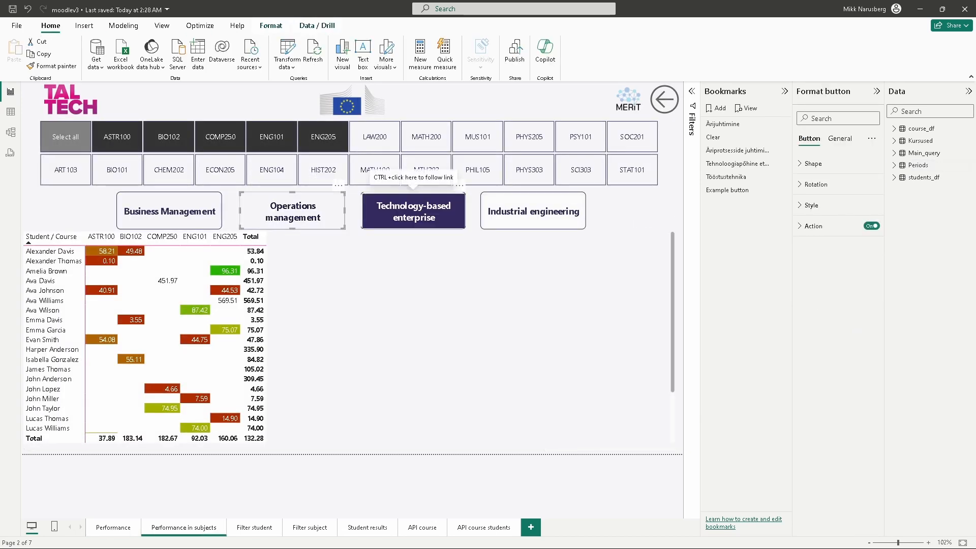